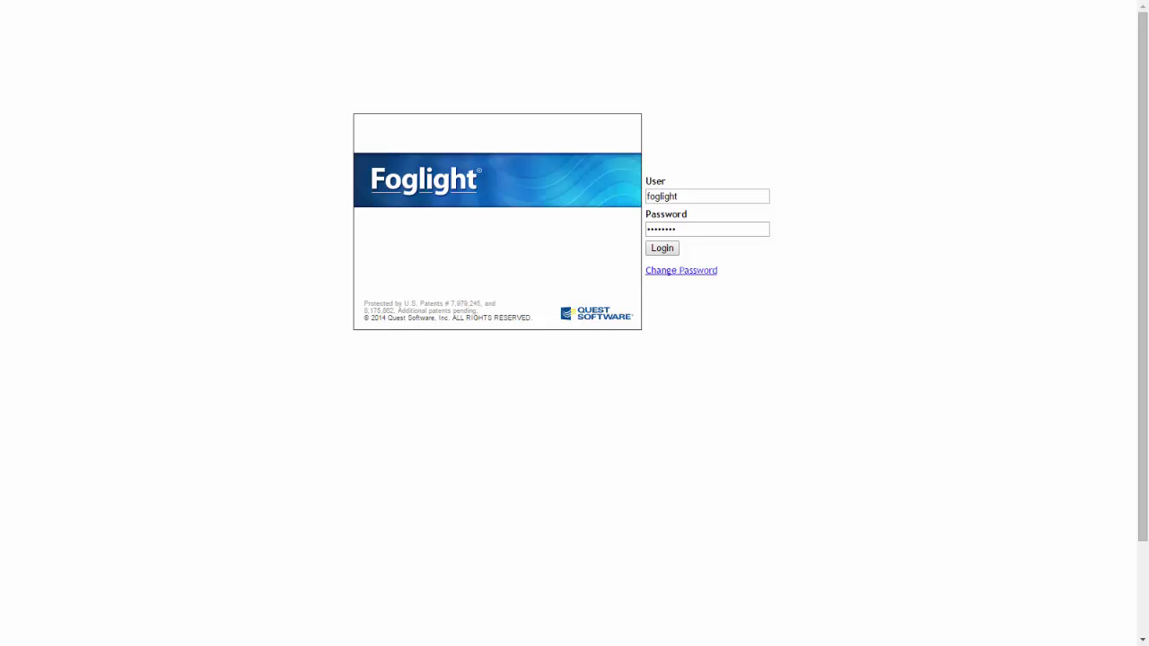
Log in to Foglight and show the four monitored SQL Server instances on the Databases dashboard
left_click(658, 251)
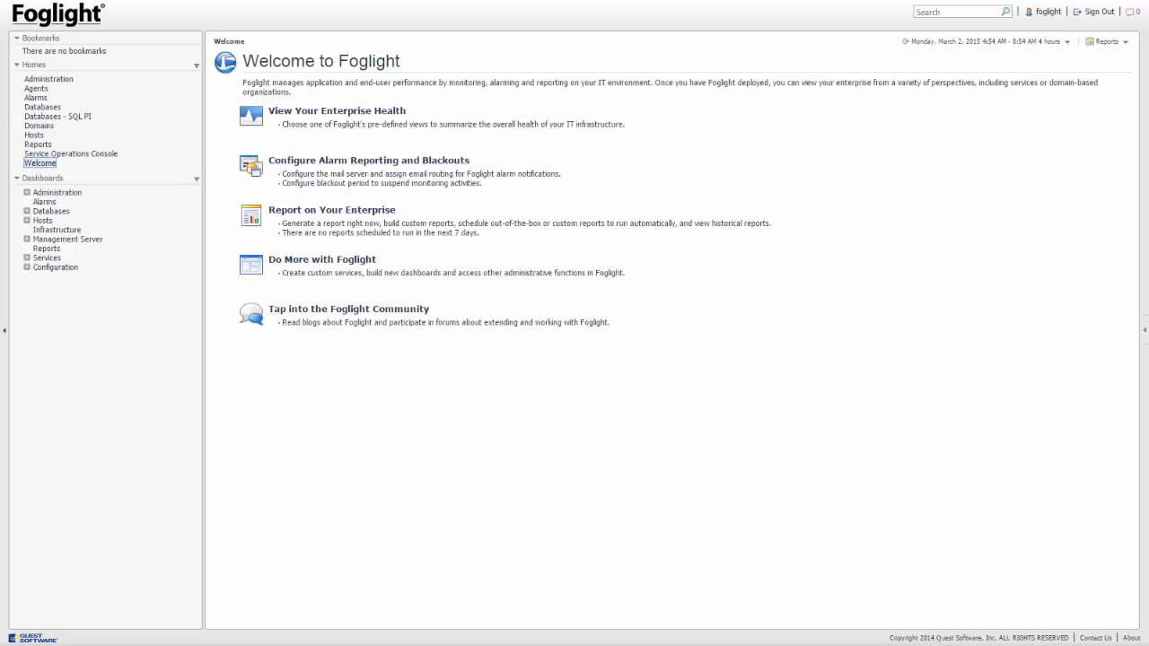
left_click(45, 107)
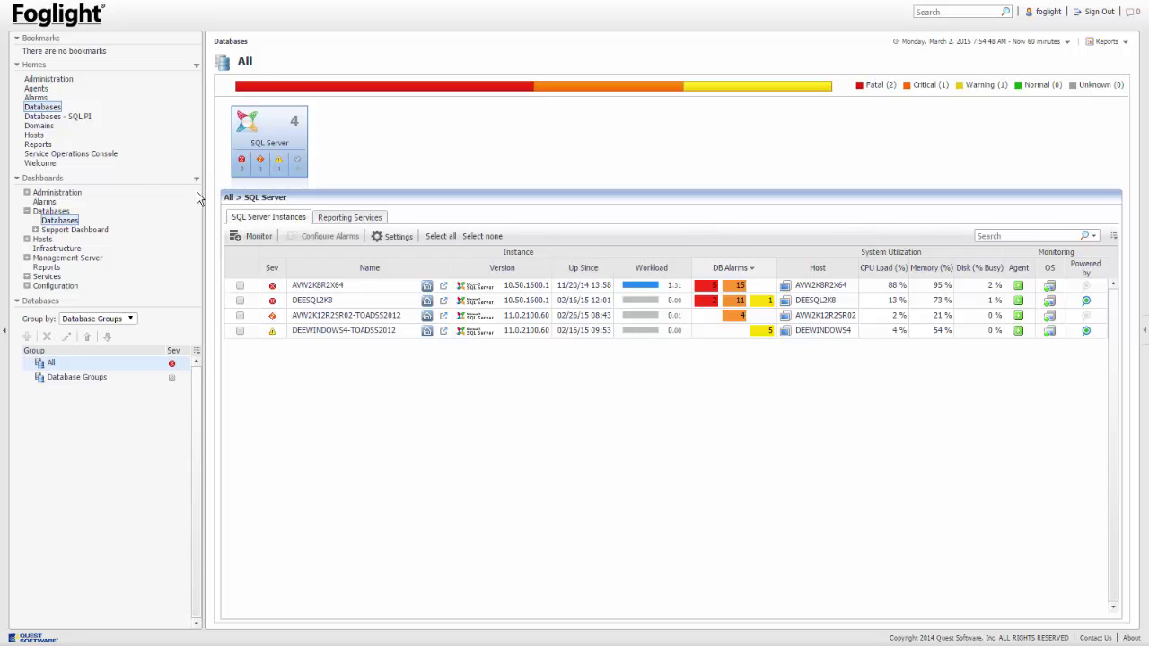
In Cartridge Inventory, choose DB_SQL_Server-5_7_1_2.car to install as a new cartridge
left_click(26, 193)
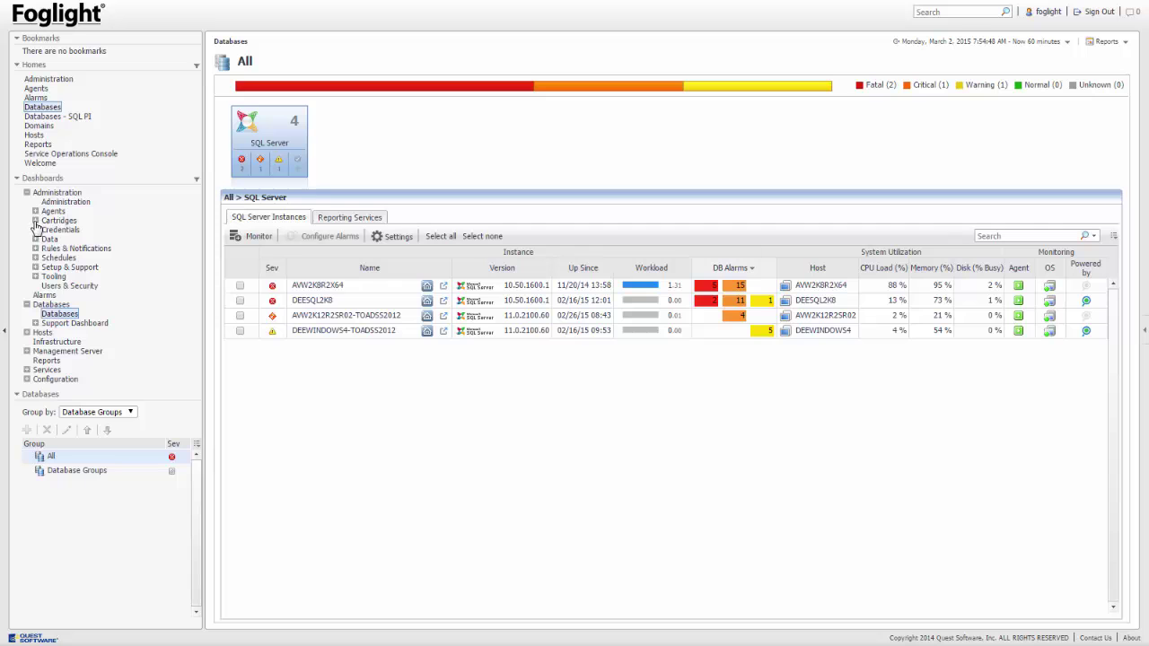
left_click(35, 221)
left_click(90, 231)
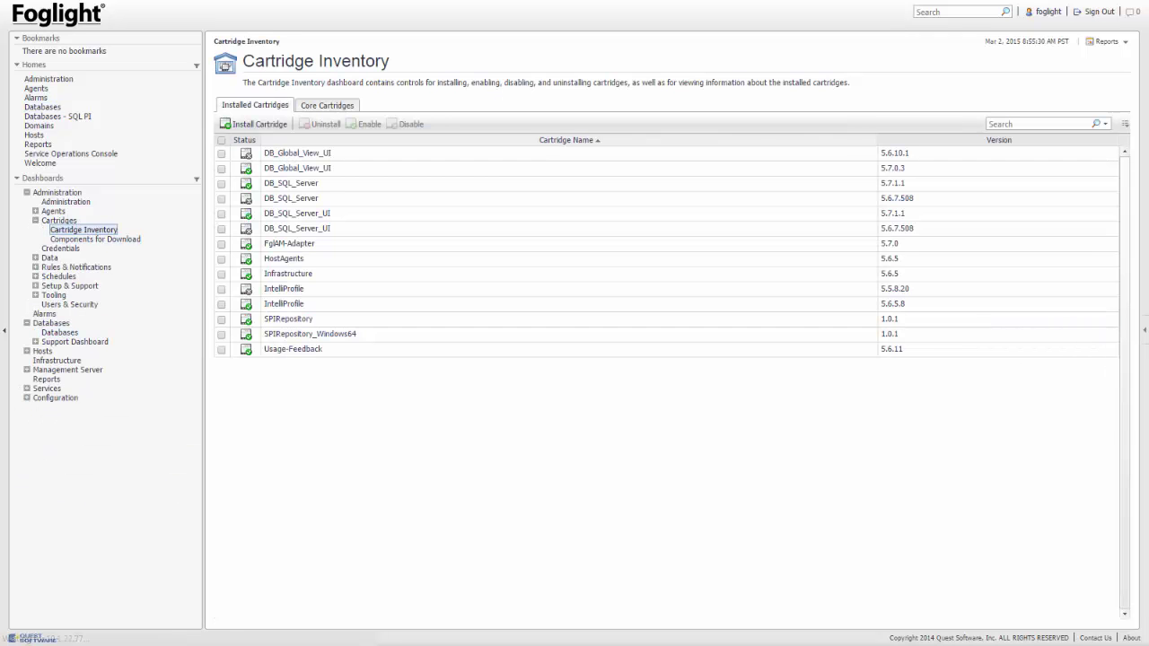
left_click(254, 124)
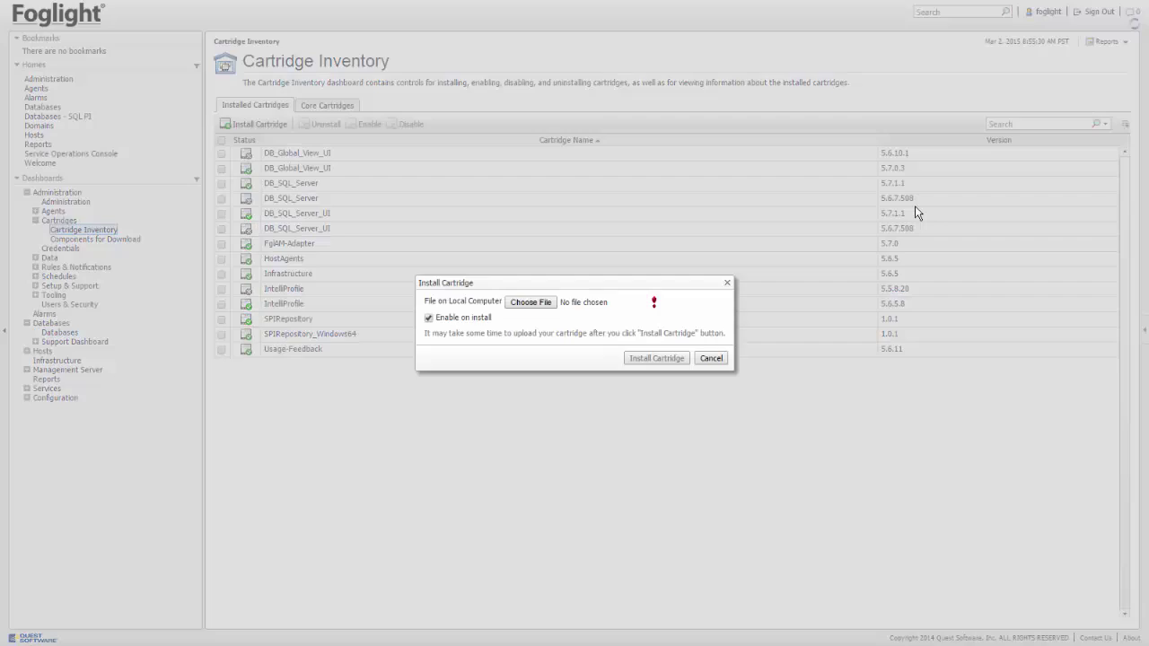
left_click(524, 305)
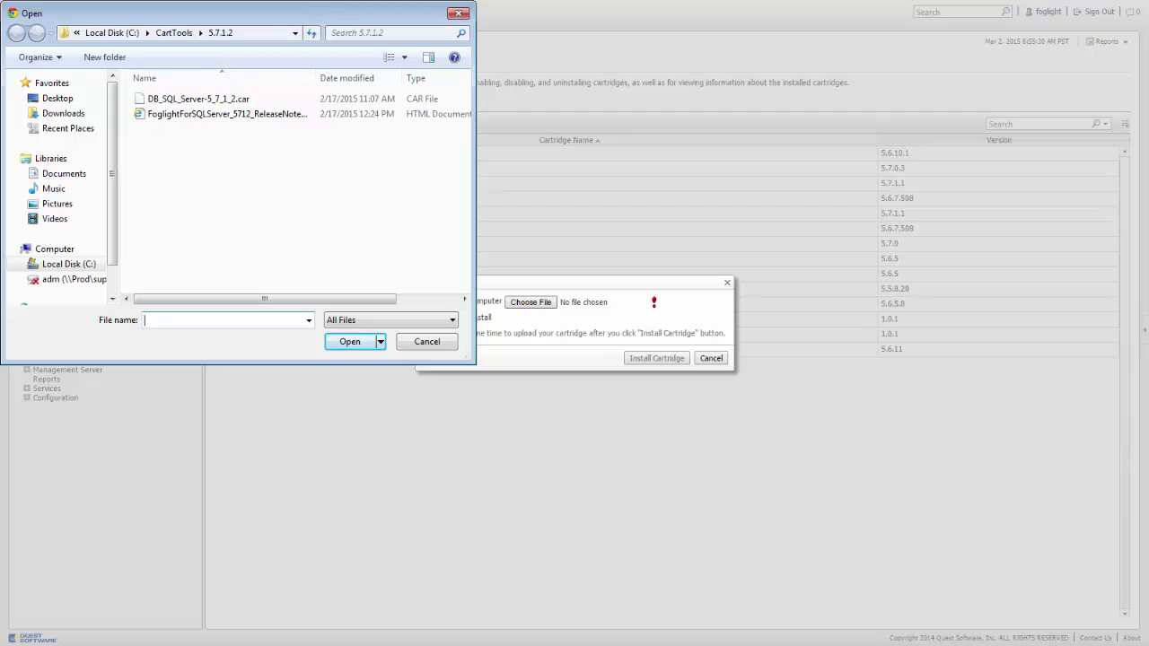
left_click(231, 100)
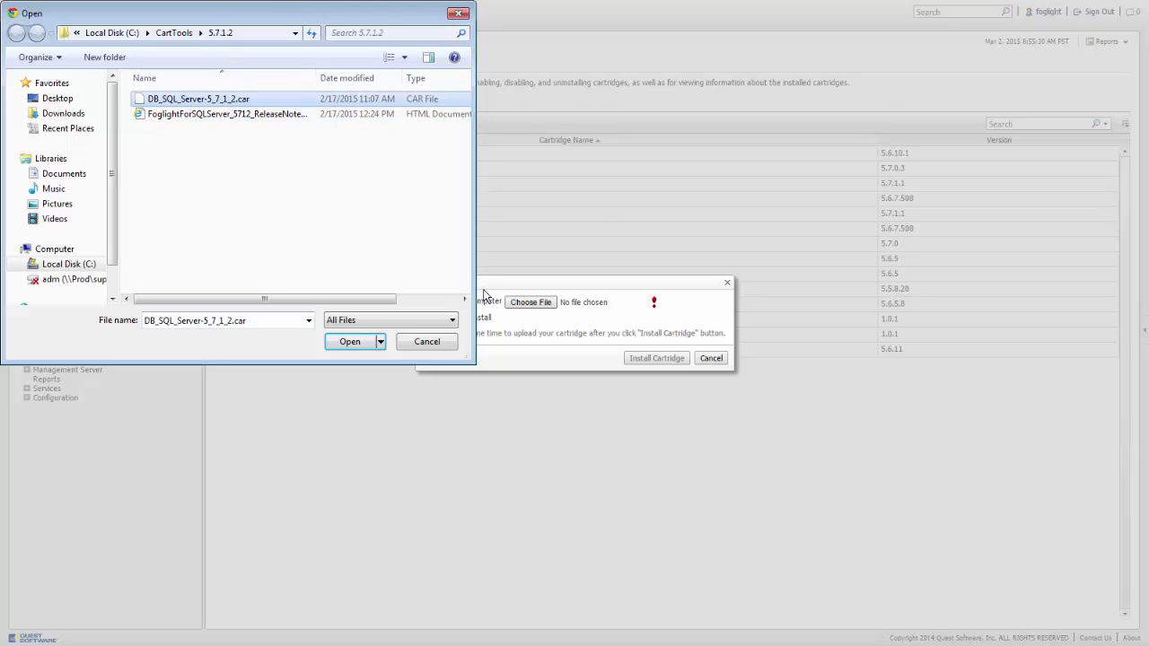
left_click(350, 342)
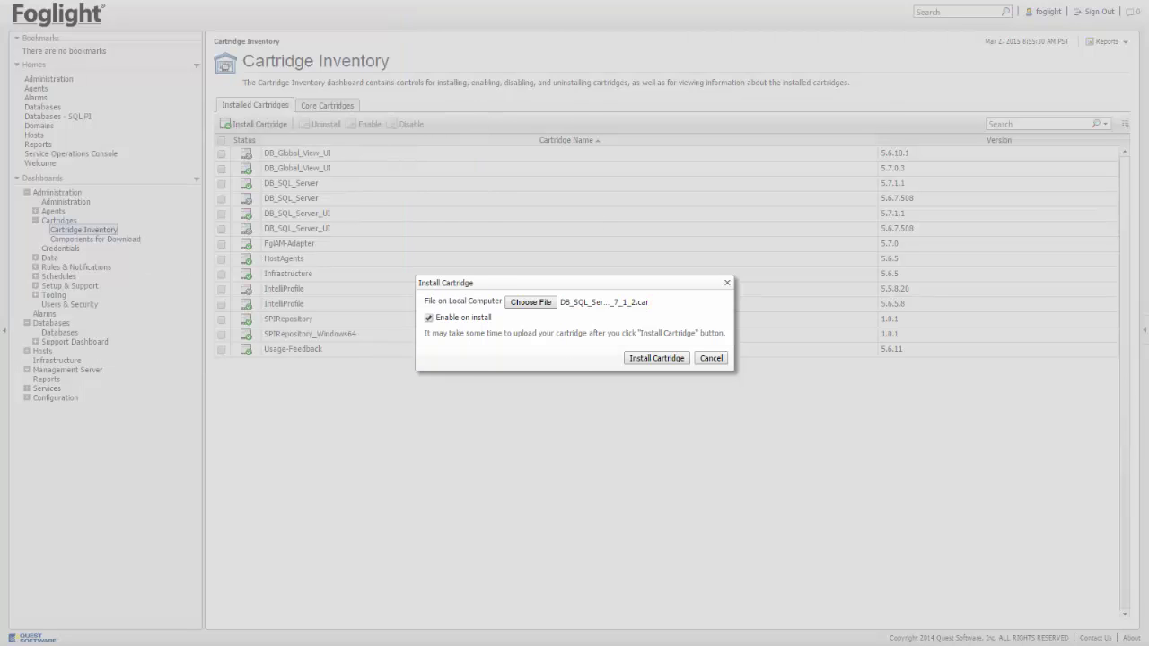
Install the DB_SQL_Server 5.7.1.2 cartridge and acknowledge the Operation(s) Complete message
left_click(671, 361)
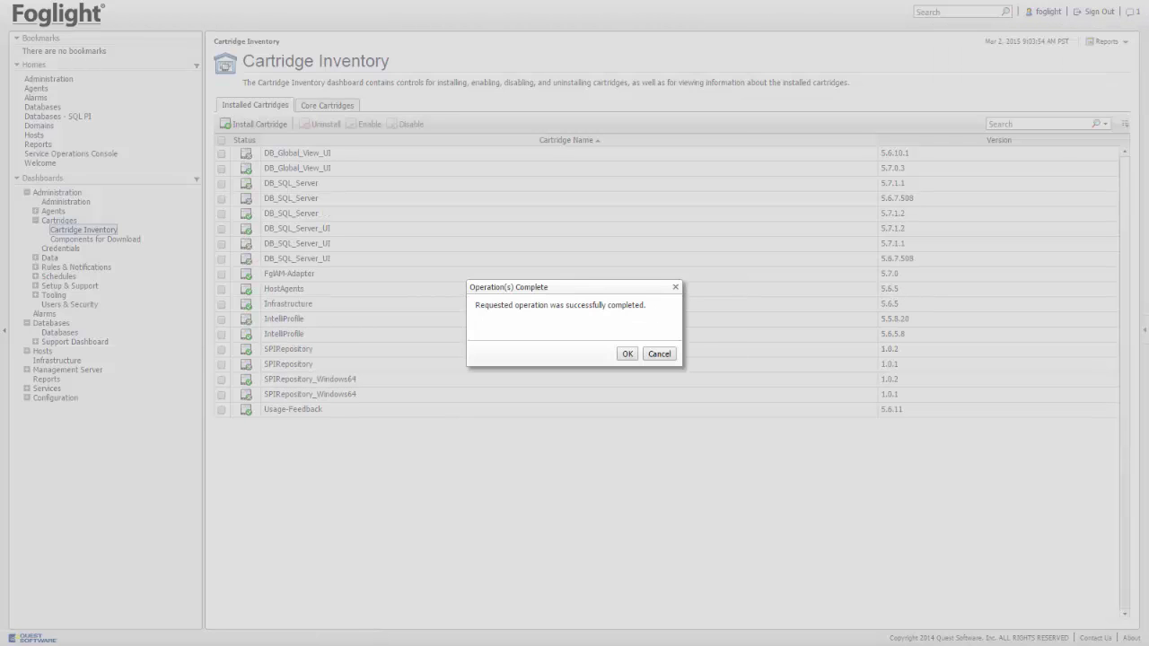
left_click(653, 356)
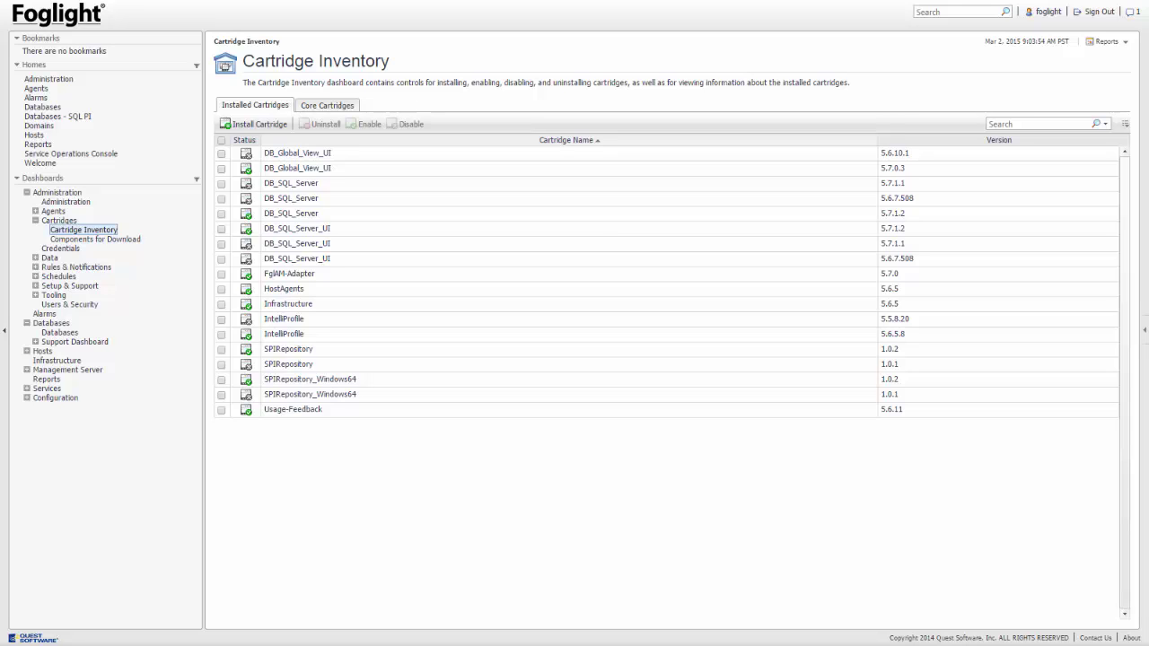
From the Databases dashboard, launch the Upgrade Wizard for Foglight for SQL Server
left_click(43, 107)
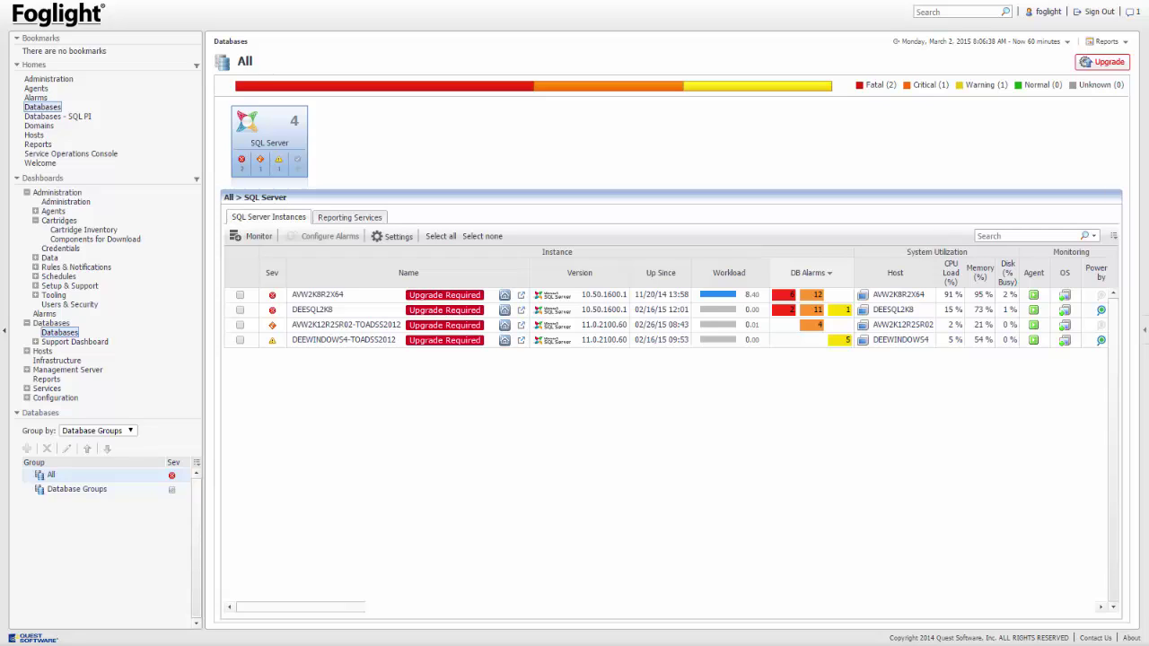
left_click(1102, 62)
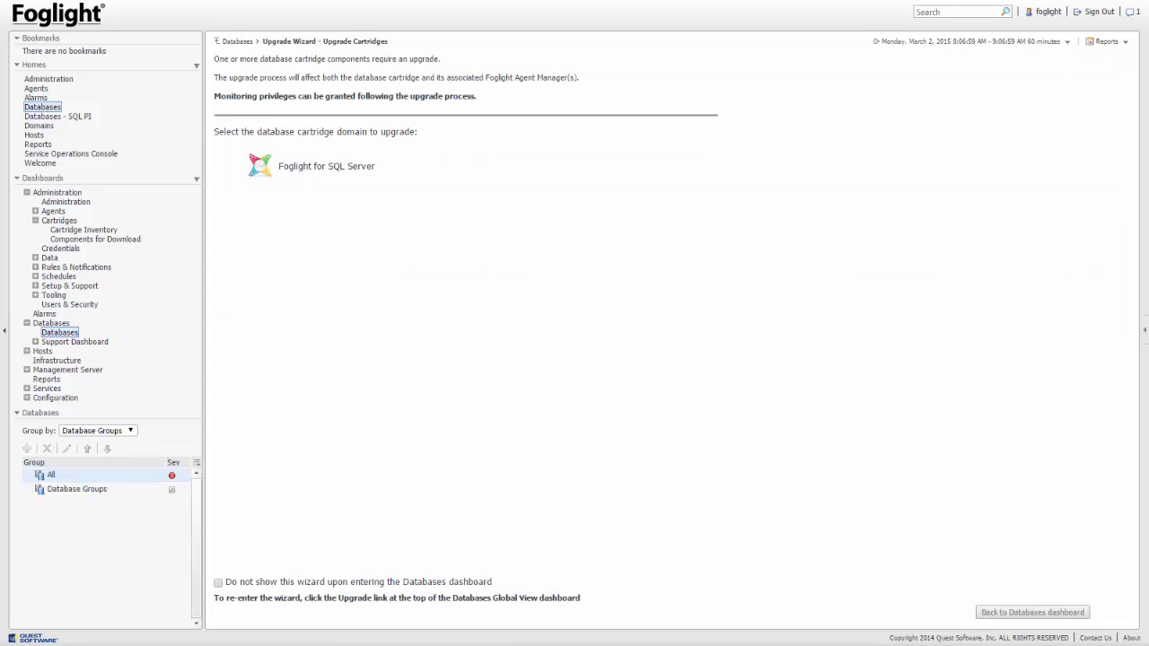
left_click(325, 173)
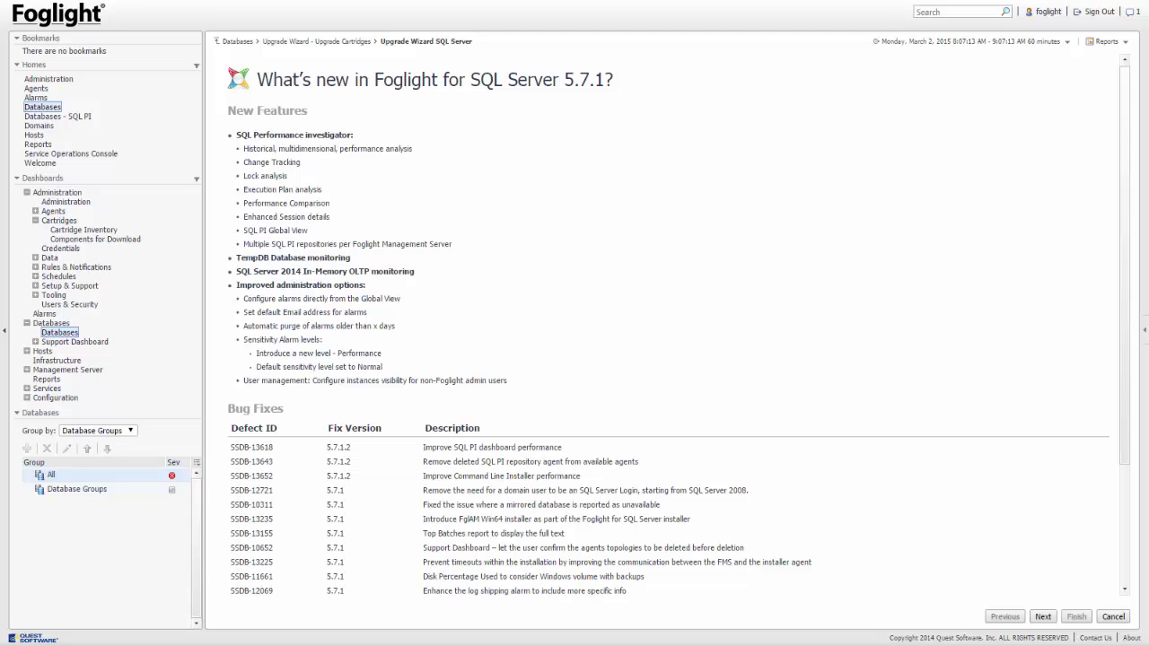
Upgrade the SQL PI components for agent manager deesql2k8 to version 5.7.1.1
left_click(1042, 618)
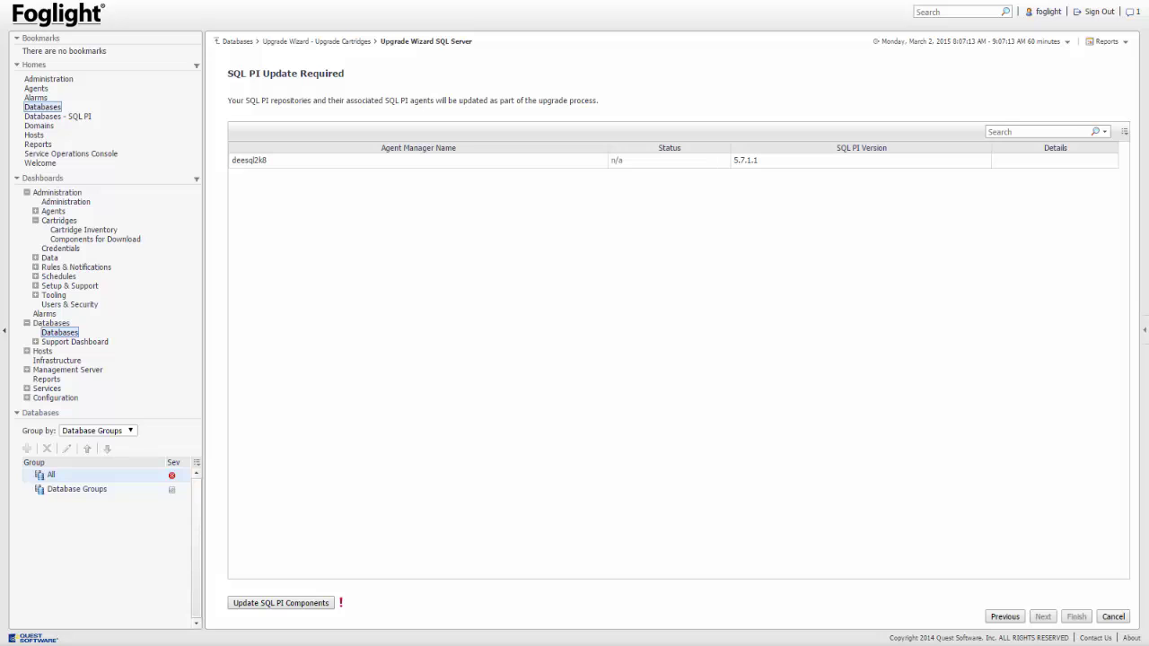
left_click(318, 604)
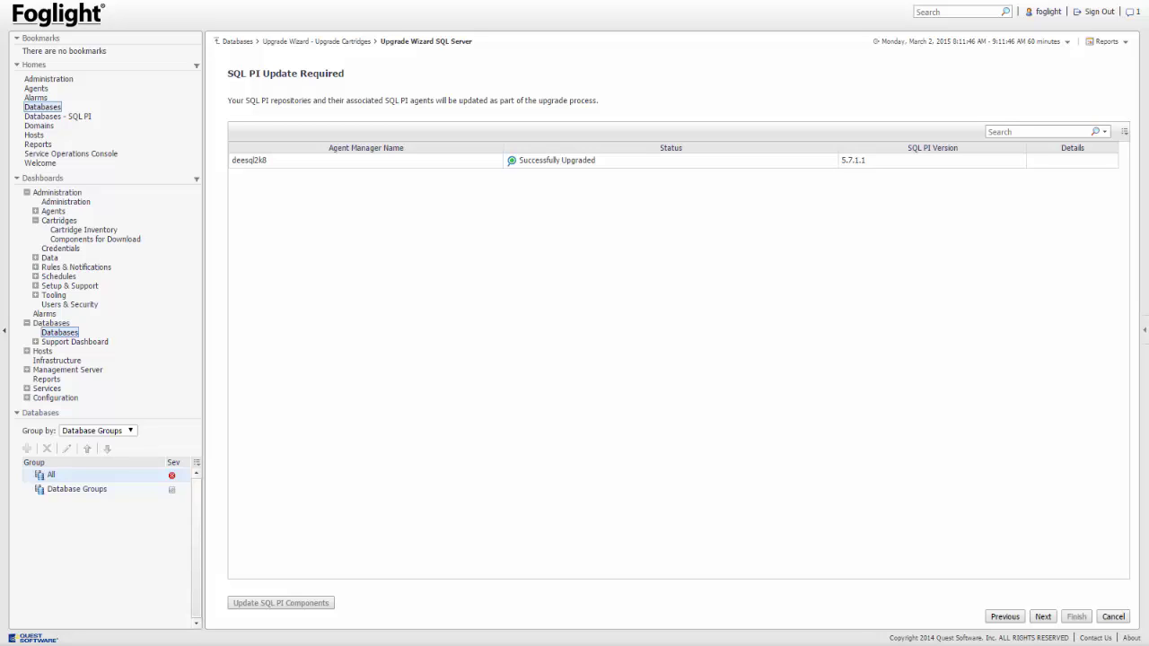
Upgrade all three agent managers and their SQL Server agents to version 5.7.1.2
left_click(1042, 617)
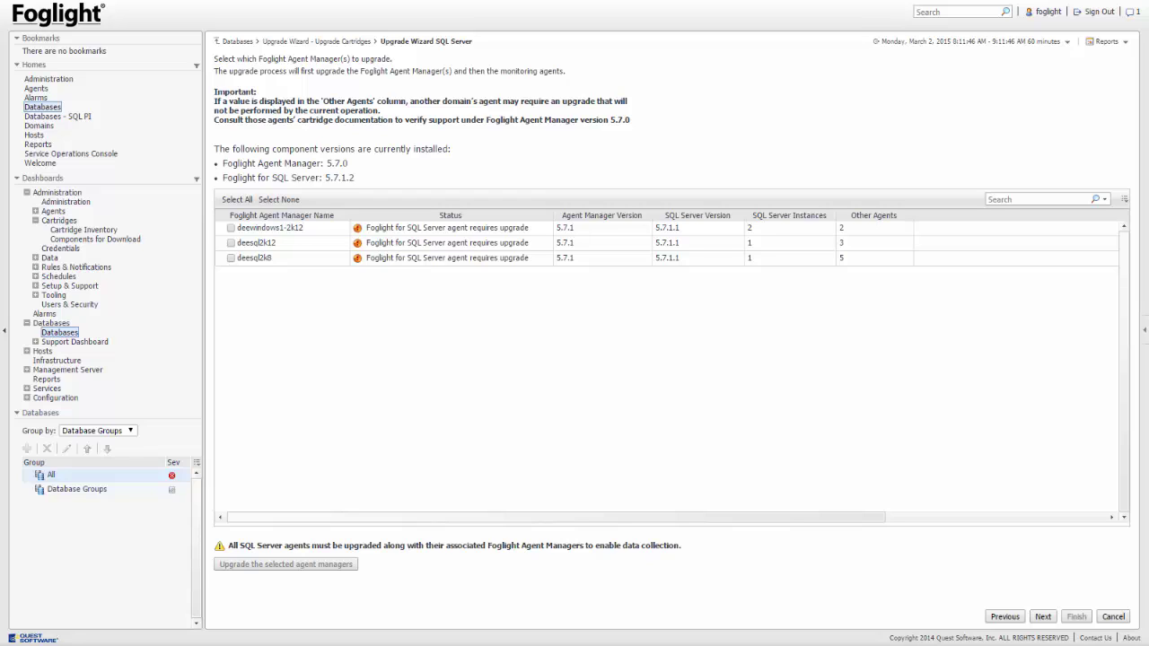
left_click(237, 199)
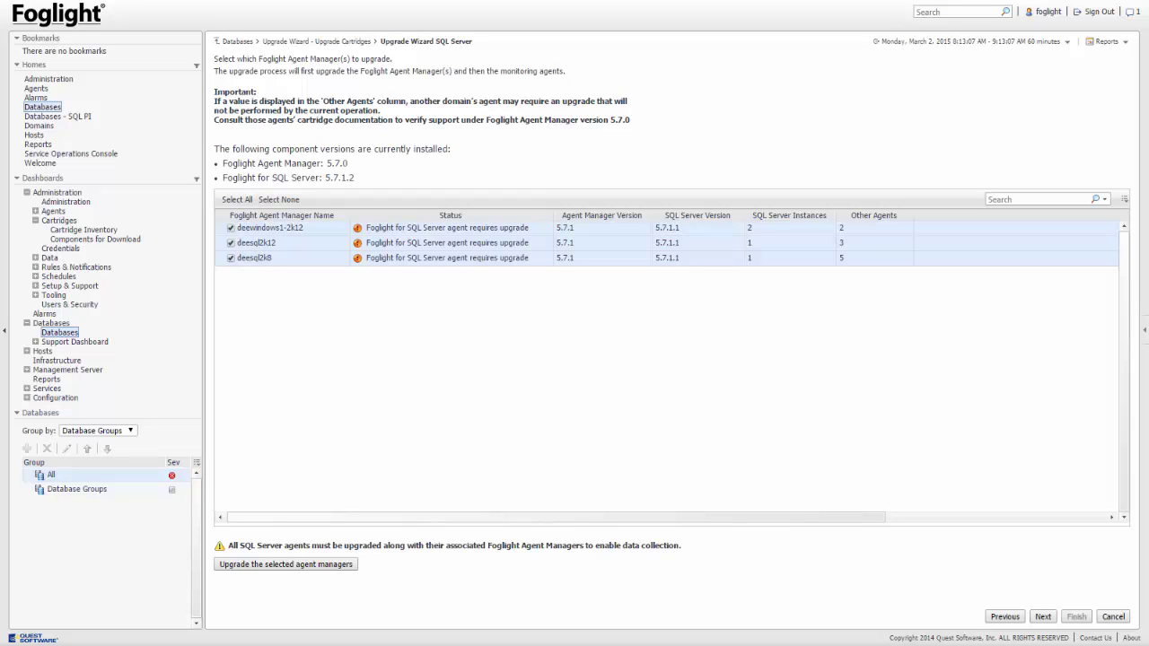
left_click(309, 565)
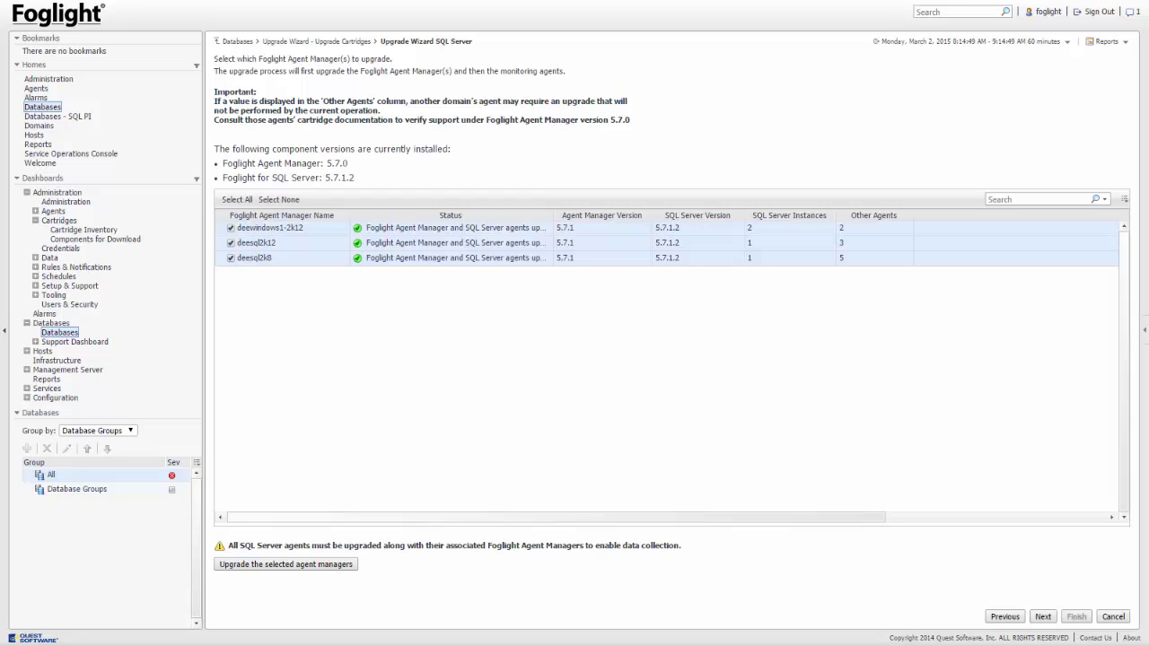
Validate connectivity for all four SQL Server agents so each shows Monitored
left_click(1041, 616)
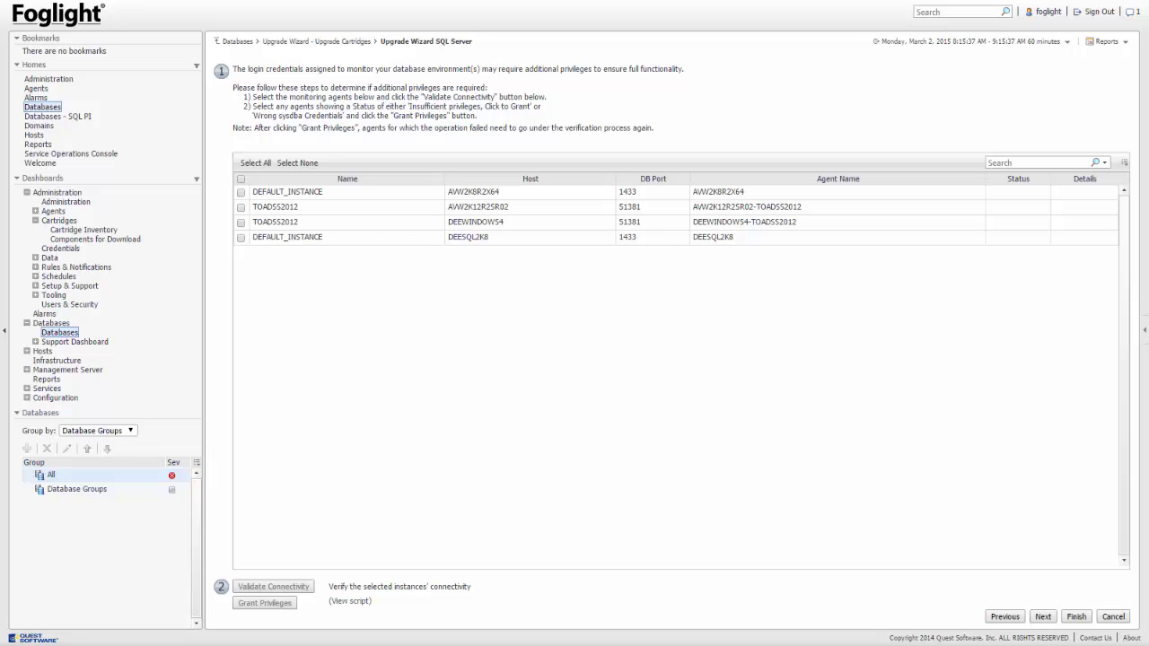
left_click(255, 162)
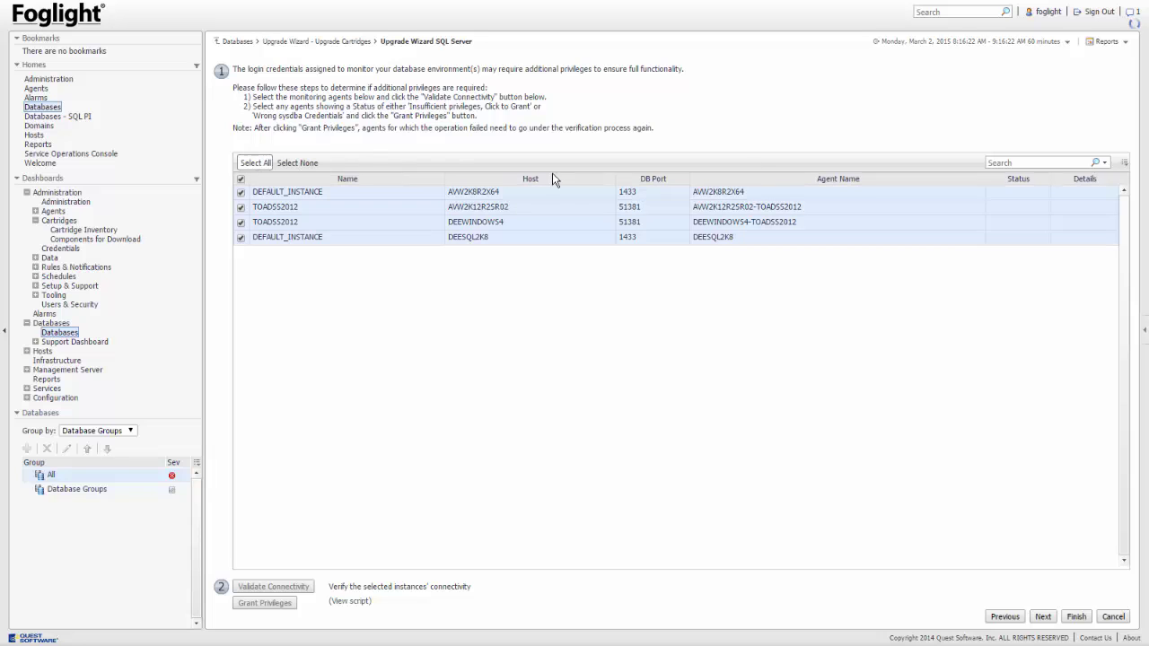
left_click(301, 590)
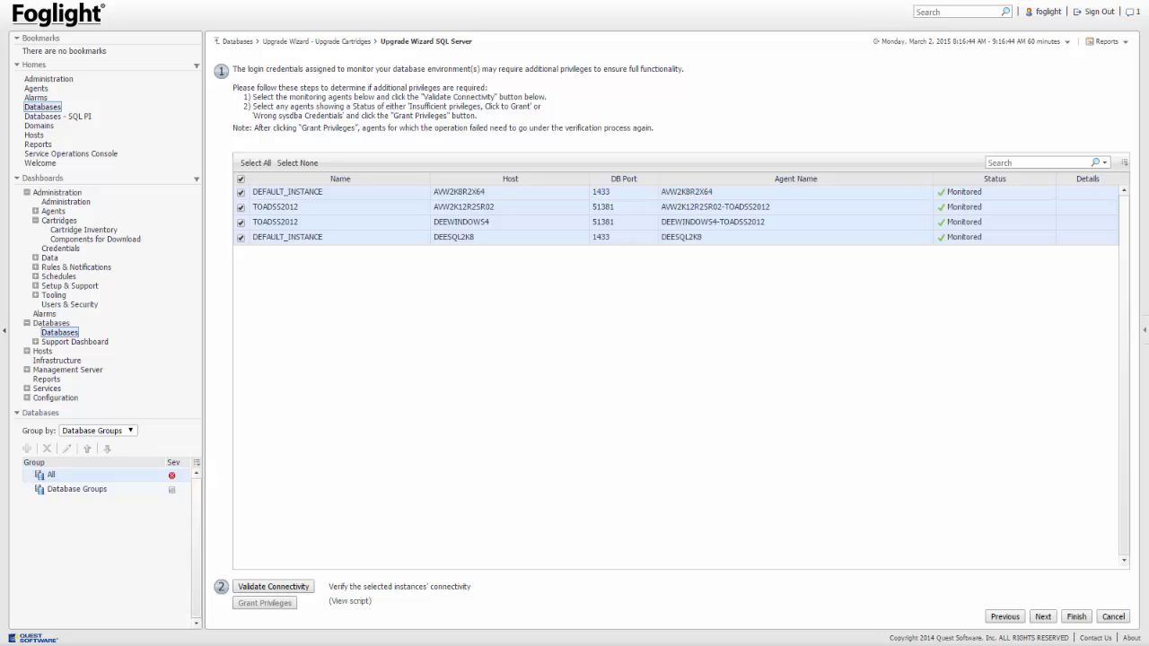
Advance the upgrade wizard to the Rule Modification Overview for version 5.7.1.2
left_click(1042, 617)
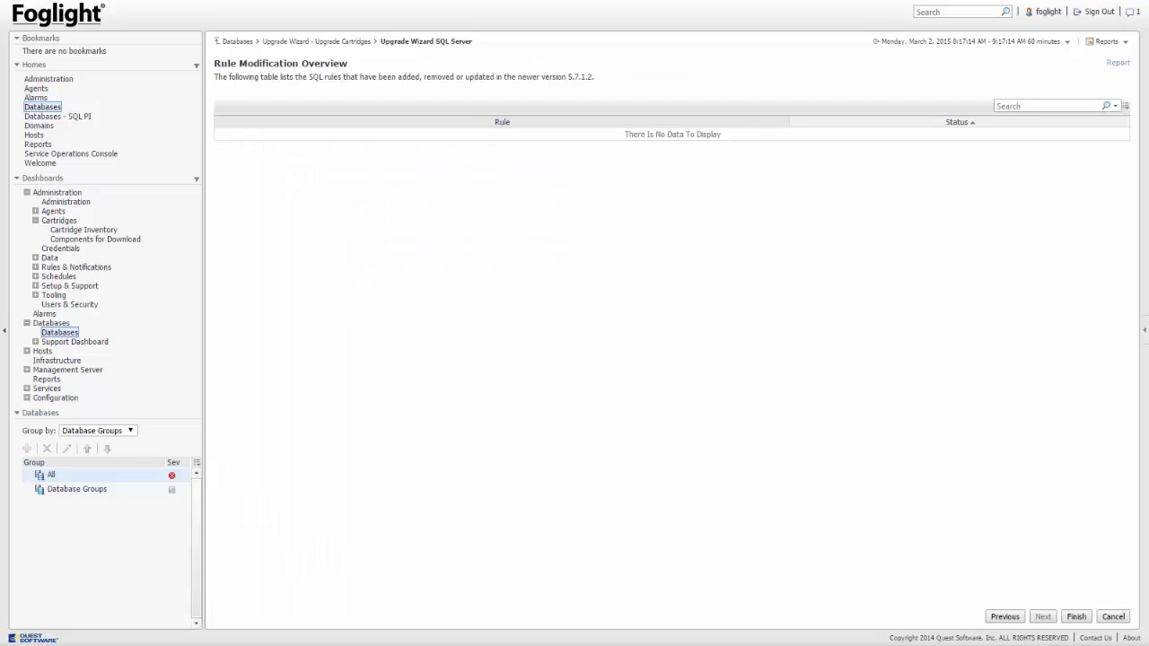